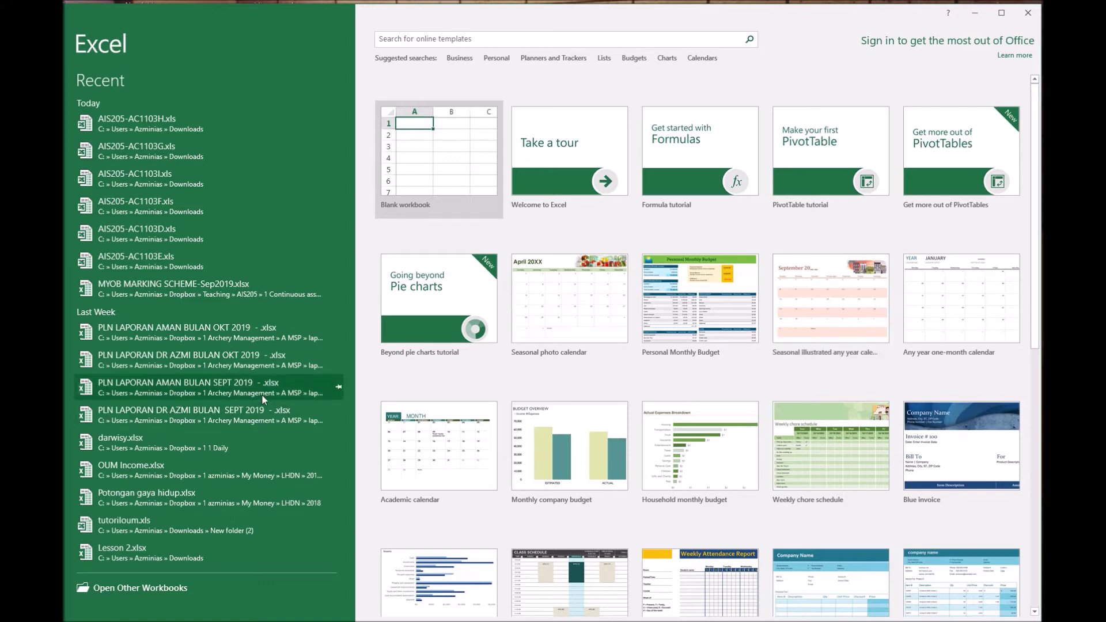
Create a blank workbook and view the customization options of the Quick Access Toolbar
left_click(456, 160)
left_click(456, 160)
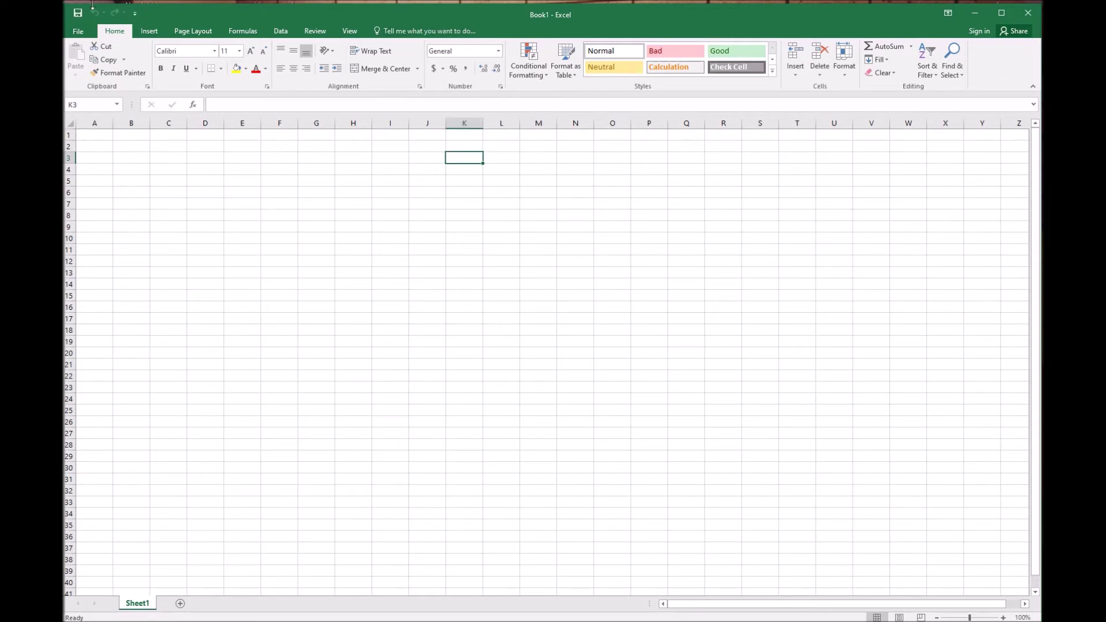
left_click(135, 13)
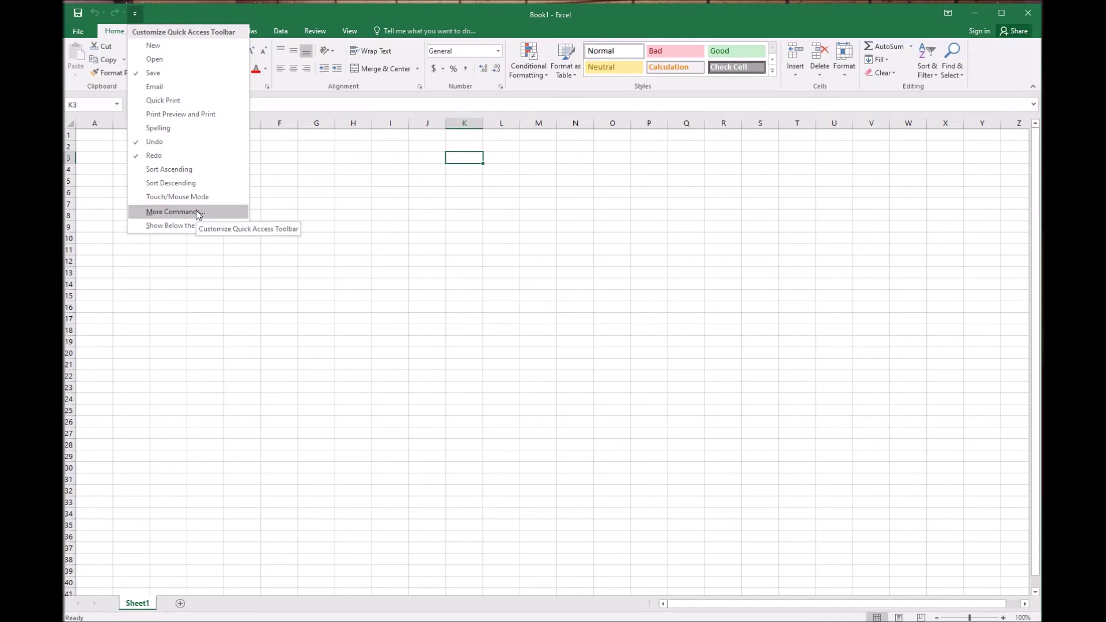
left_click(196, 211)
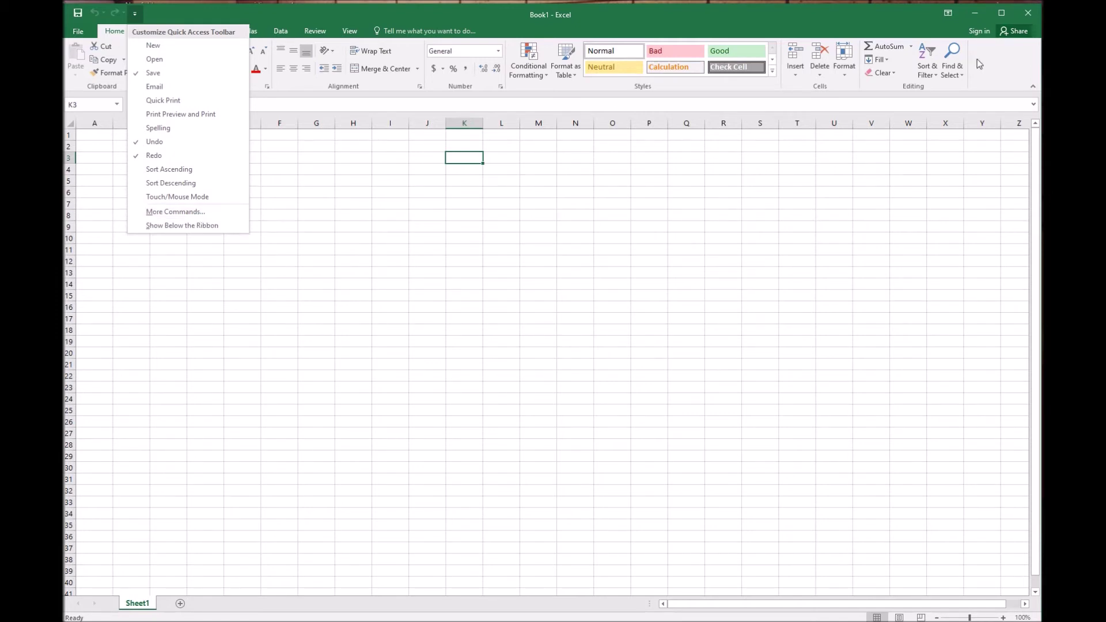
Collapse and restore the ribbon, toggling the formula bar between expanded and single-line height in between
left_click(1033, 86)
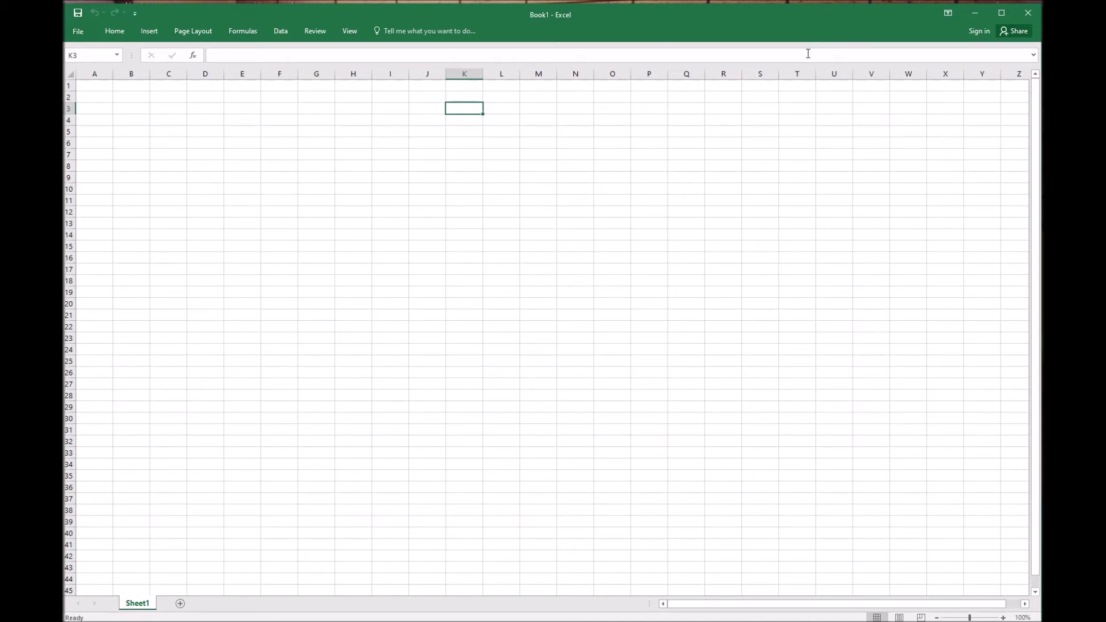
left_click(1034, 55)
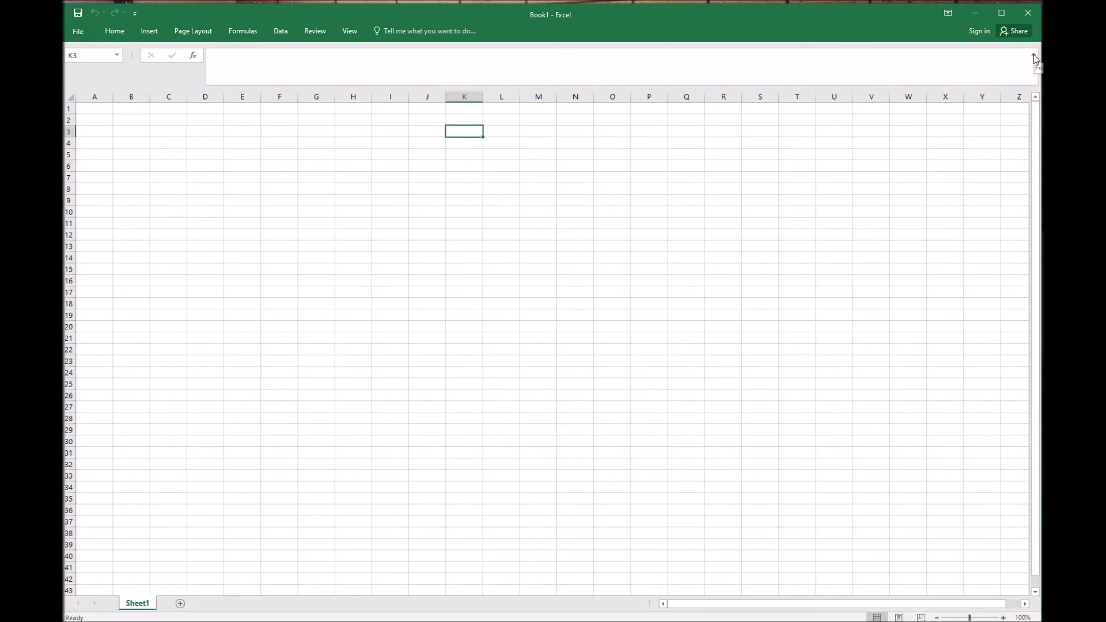
left_click(1034, 55)
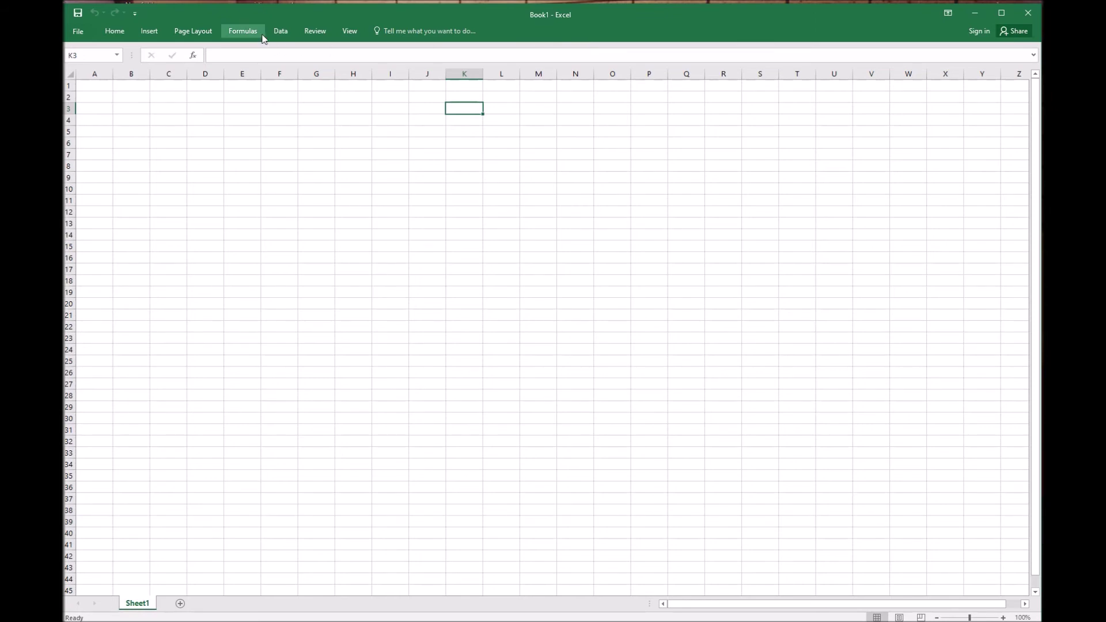
left_click(129, 32)
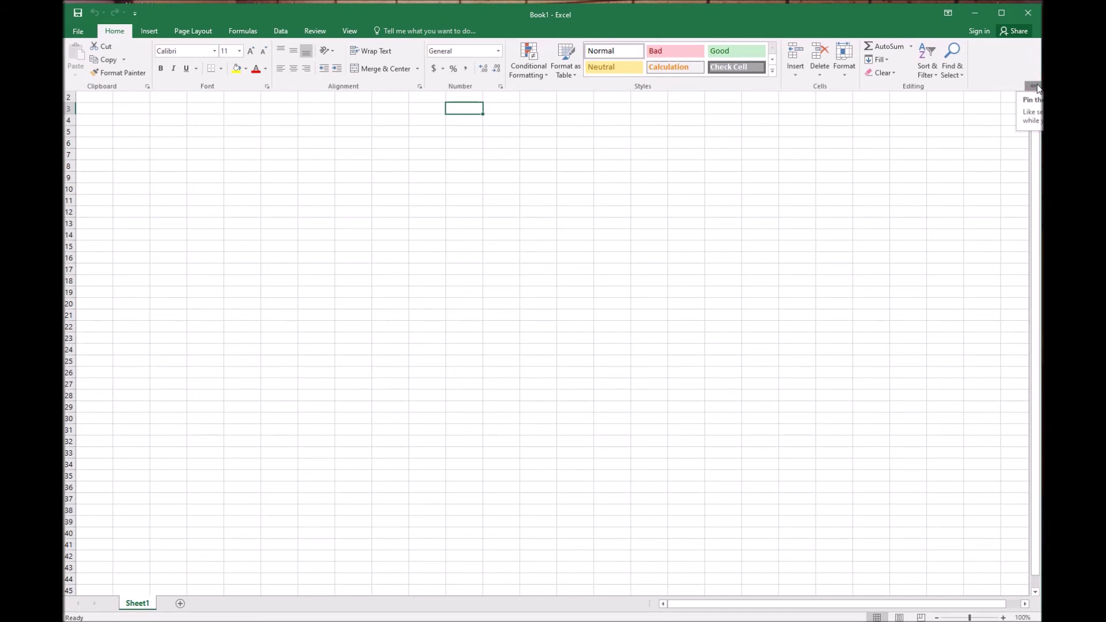
left_click(1035, 86)
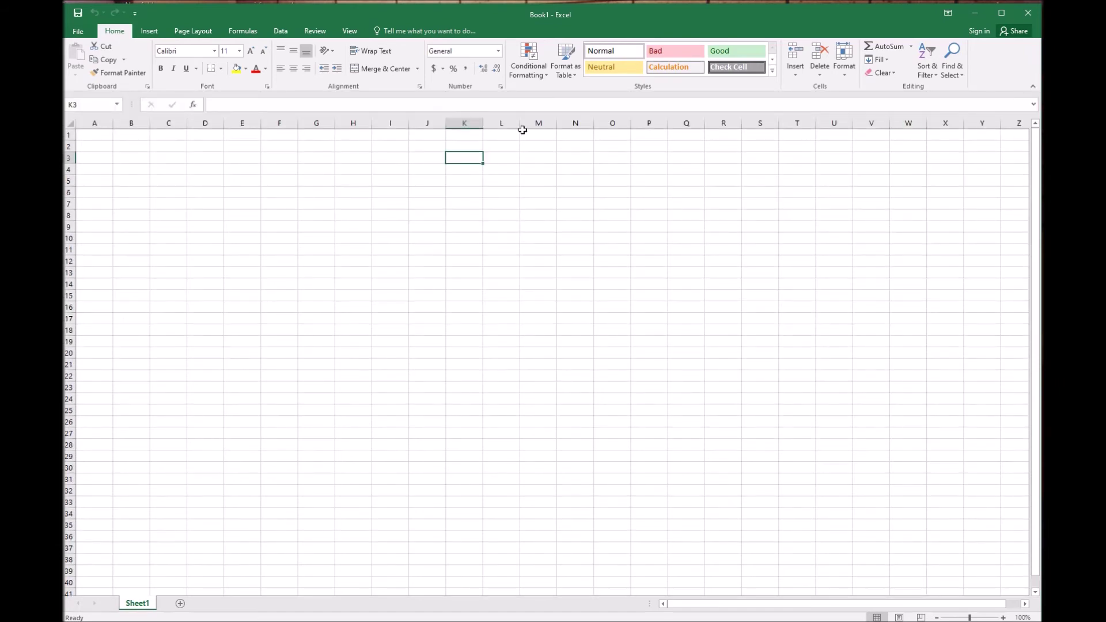
left_click(153, 30)
left_click(196, 31)
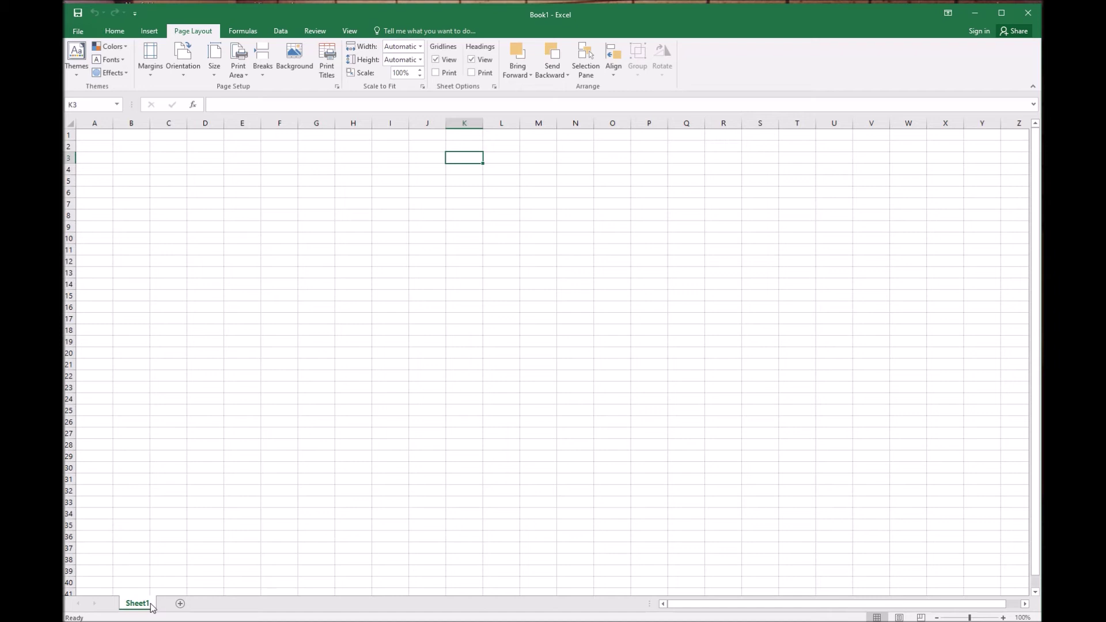
Add a second worksheet to the workbook and rename Sheet1 as 1
left_click(180, 603)
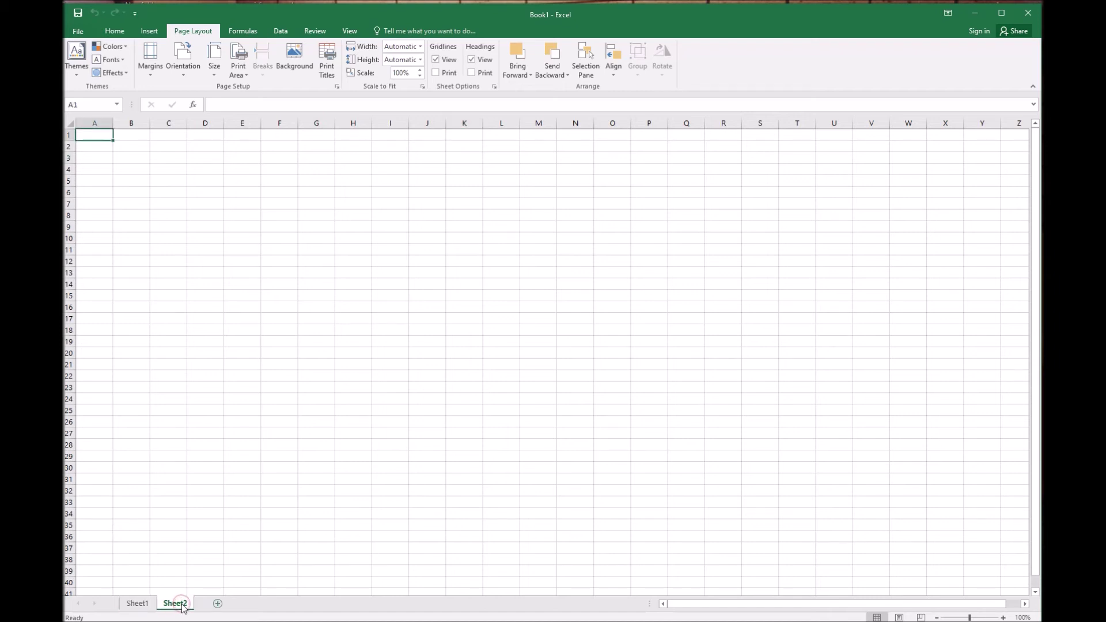
left_click(139, 605)
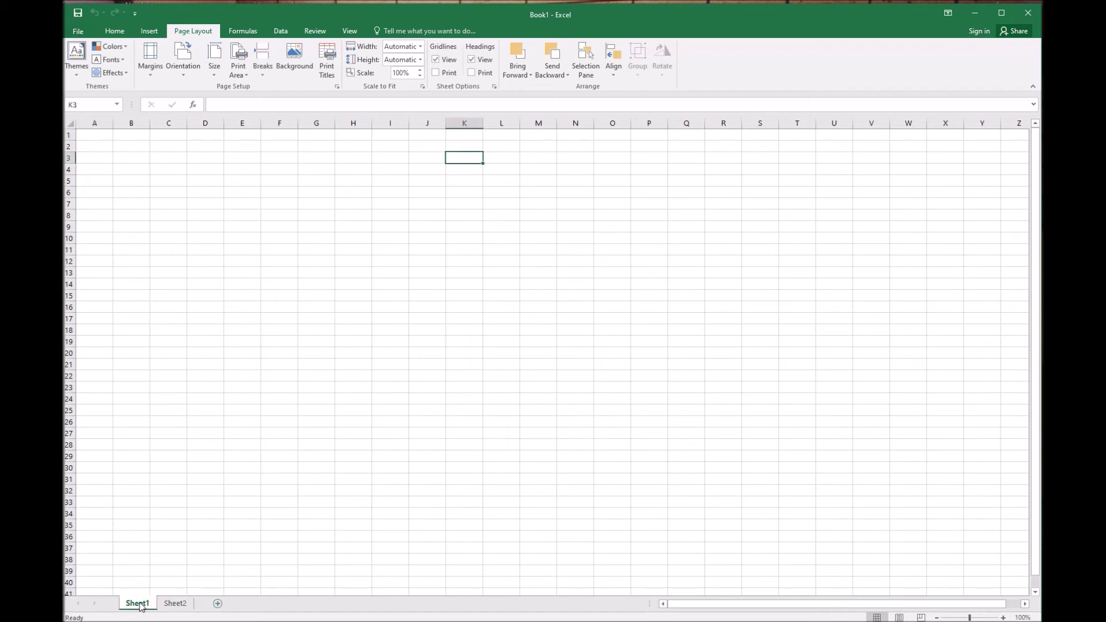
double_click(140, 605)
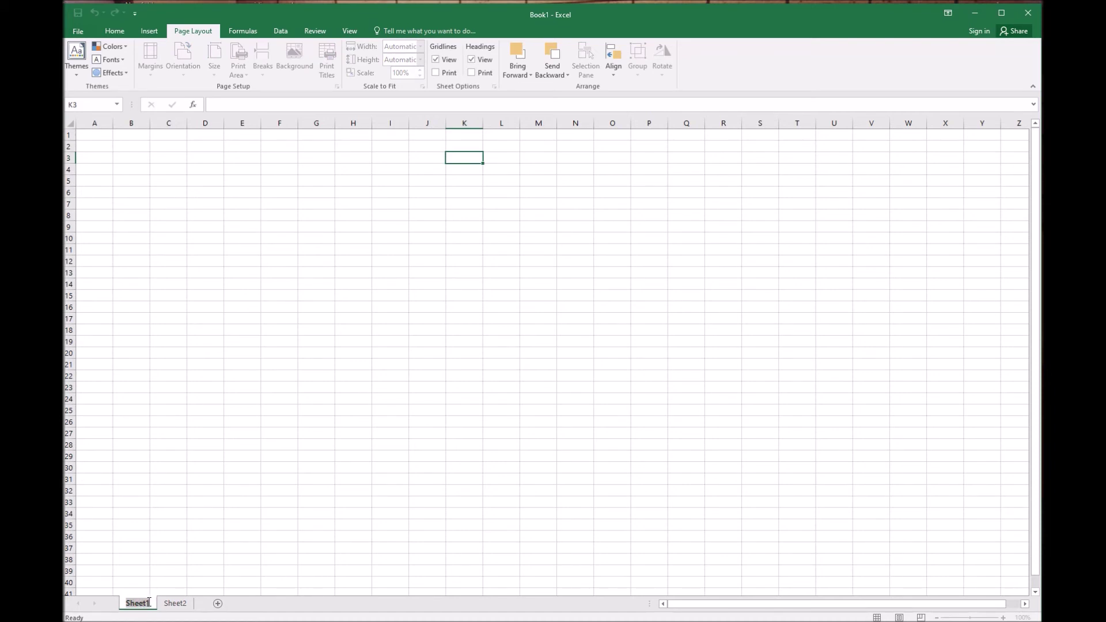
type("1")
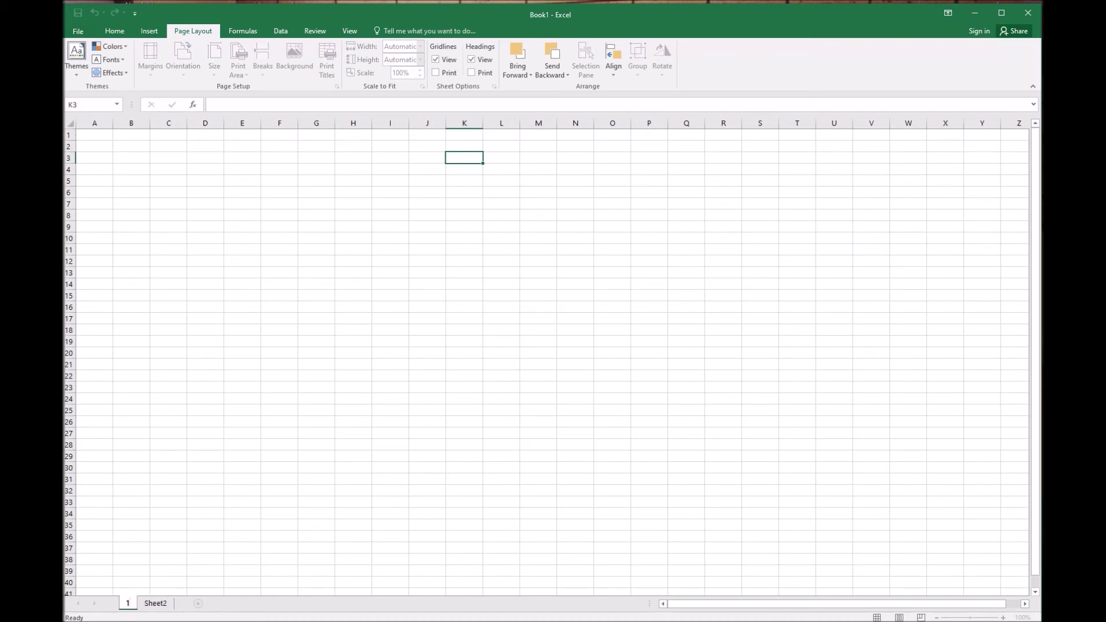
left_click(346, 514)
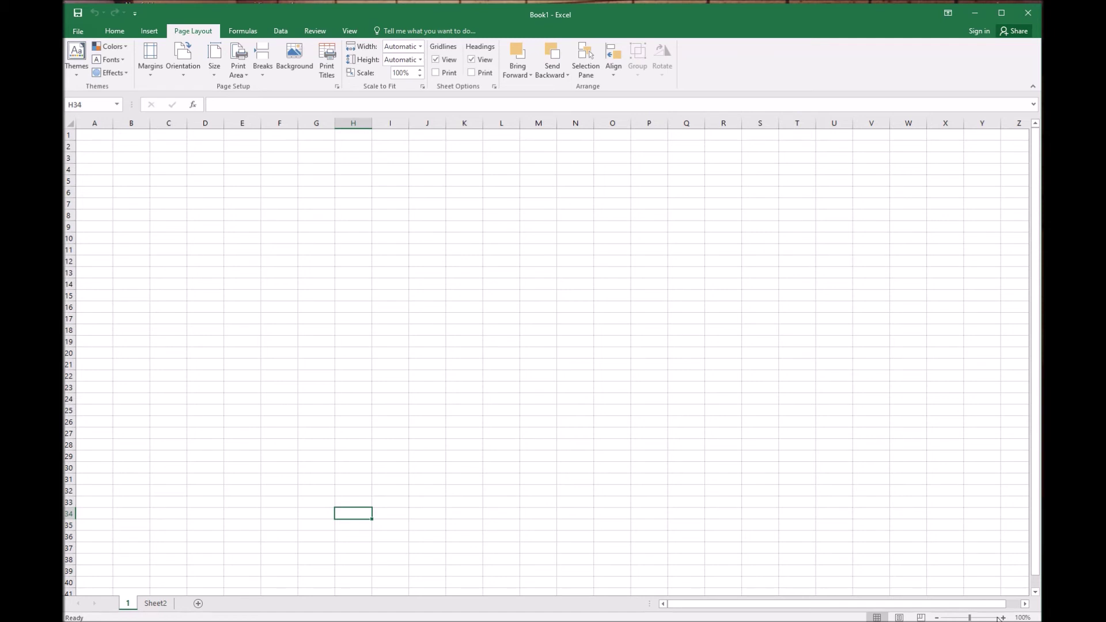
View the magnification options for zooming the worksheet
left_click(350, 31)
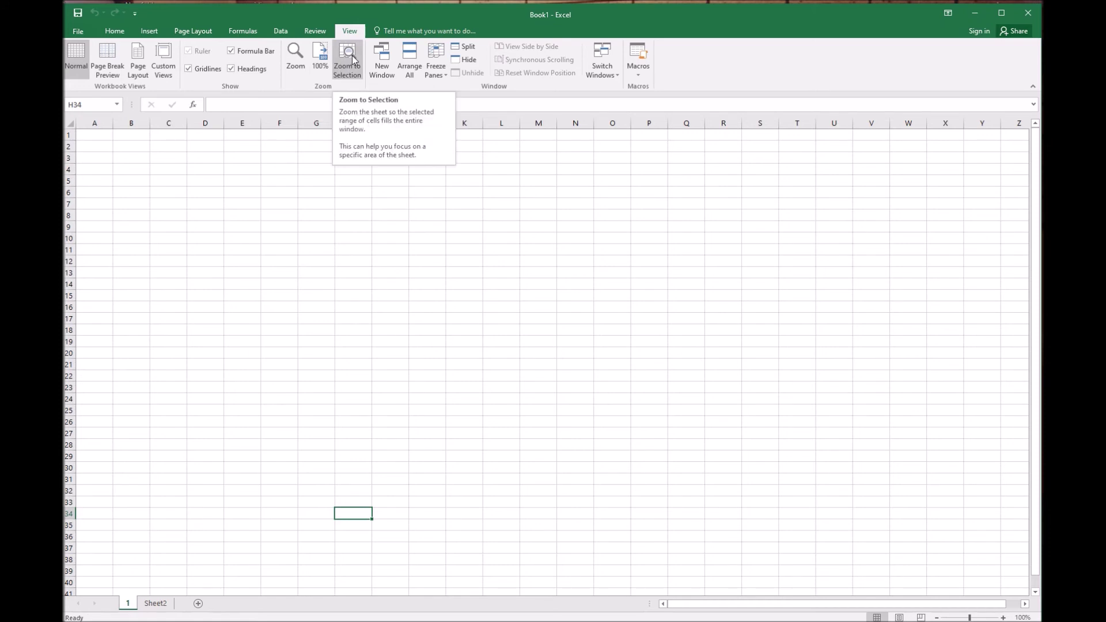
left_click(296, 56)
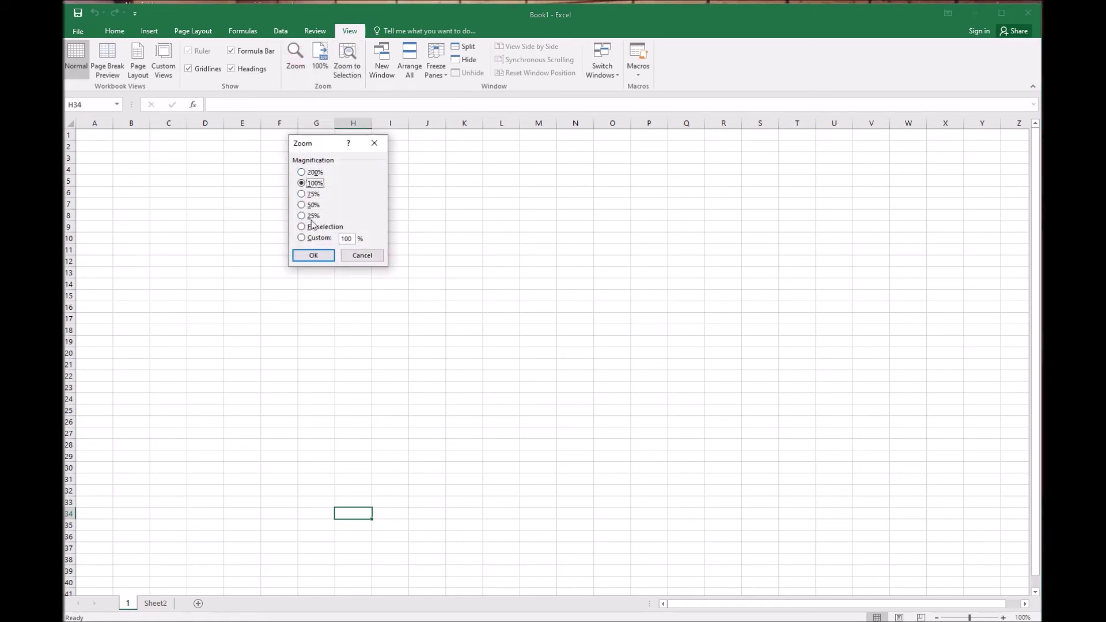
left_click(364, 257)
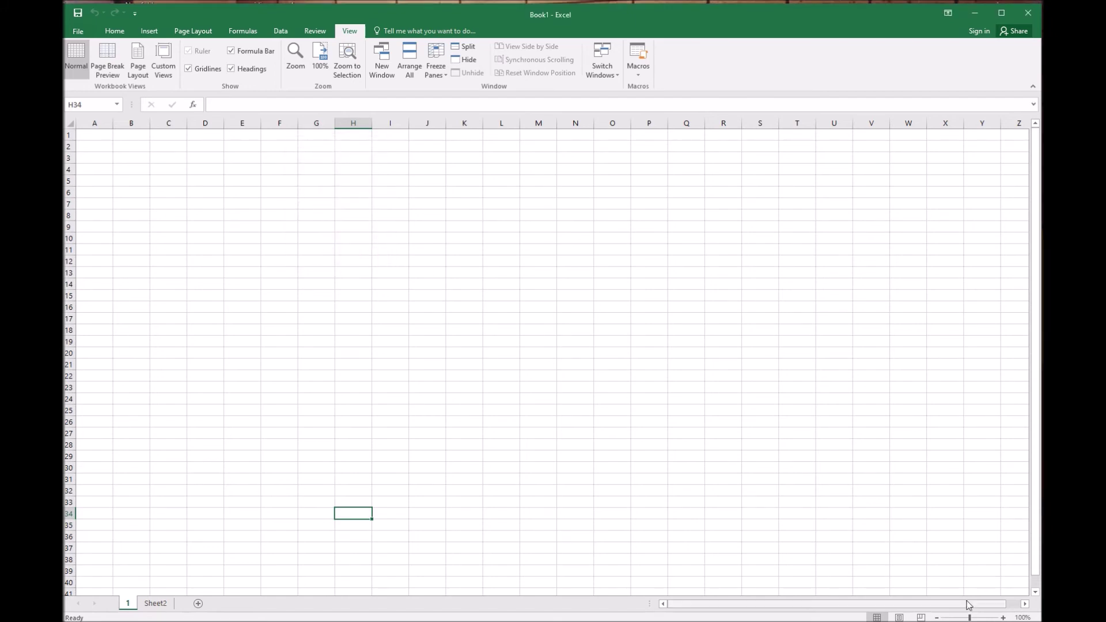
mouse_move(971, 617)
left_mouse_down()
mouse_move(952, 617)
mouse_move(970, 617)
left_mouse_up()
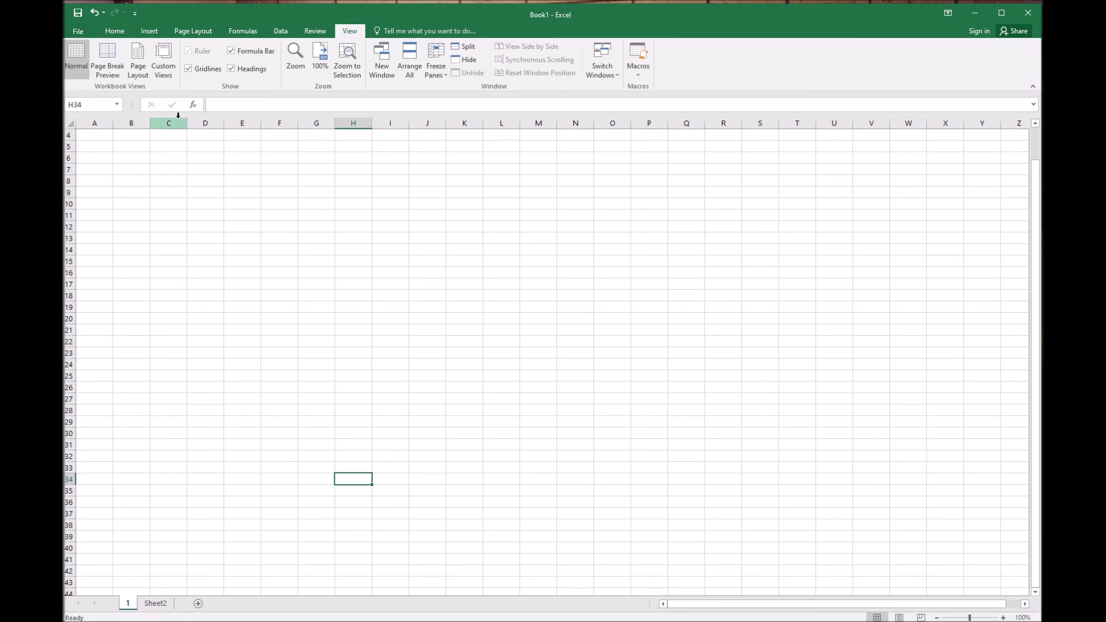
Select entire column B, column C and row 6 one after another
left_click(124, 124)
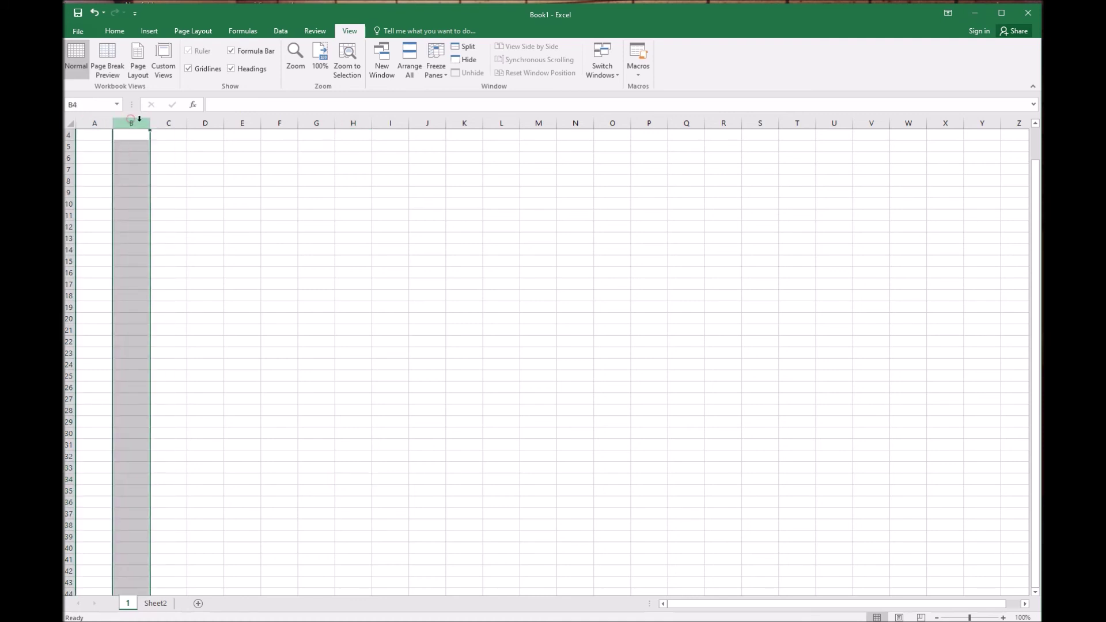
left_click(172, 123)
left_click(68, 158)
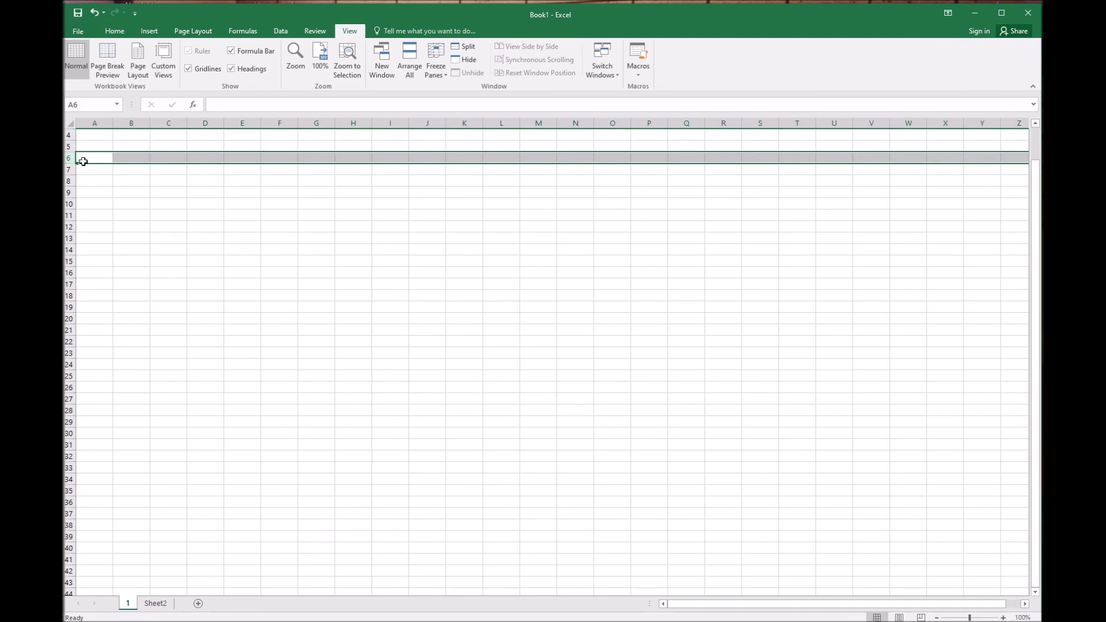
Select the single cells C8, J10, Y40, F14, K18 and H13 in turn, and display the Home commands
left_click(157, 179)
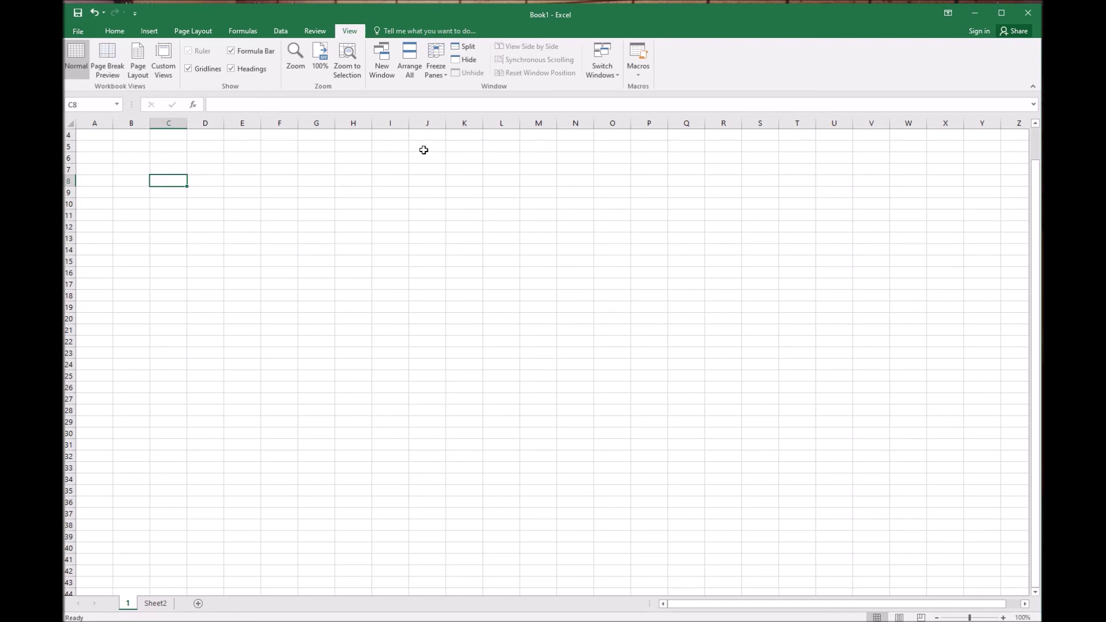
left_click(433, 200)
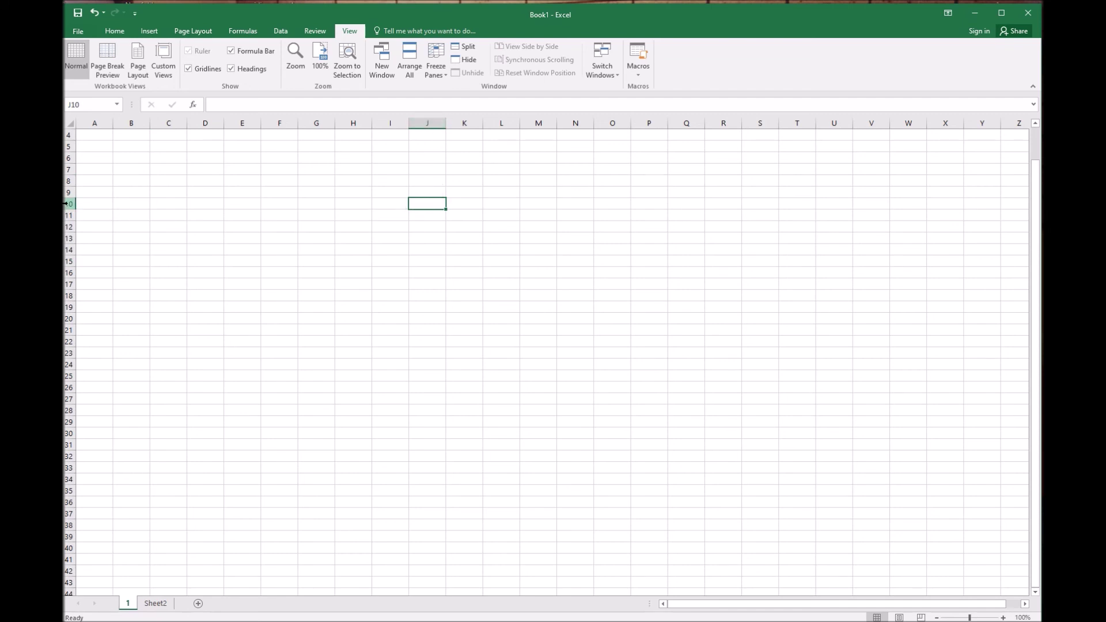
left_click(991, 548)
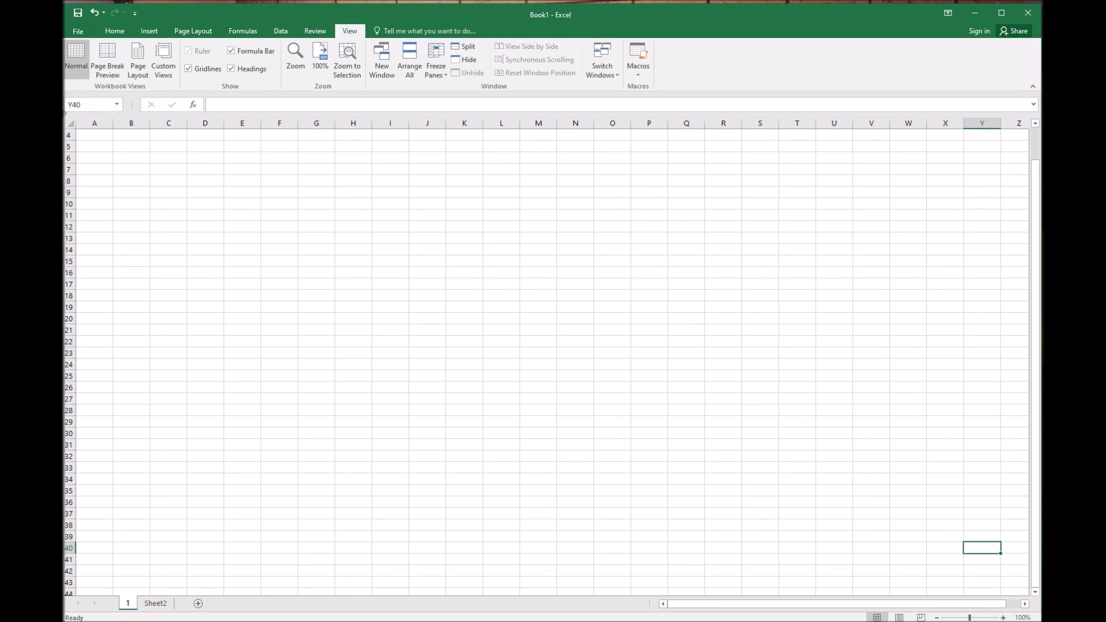
left_click(285, 248)
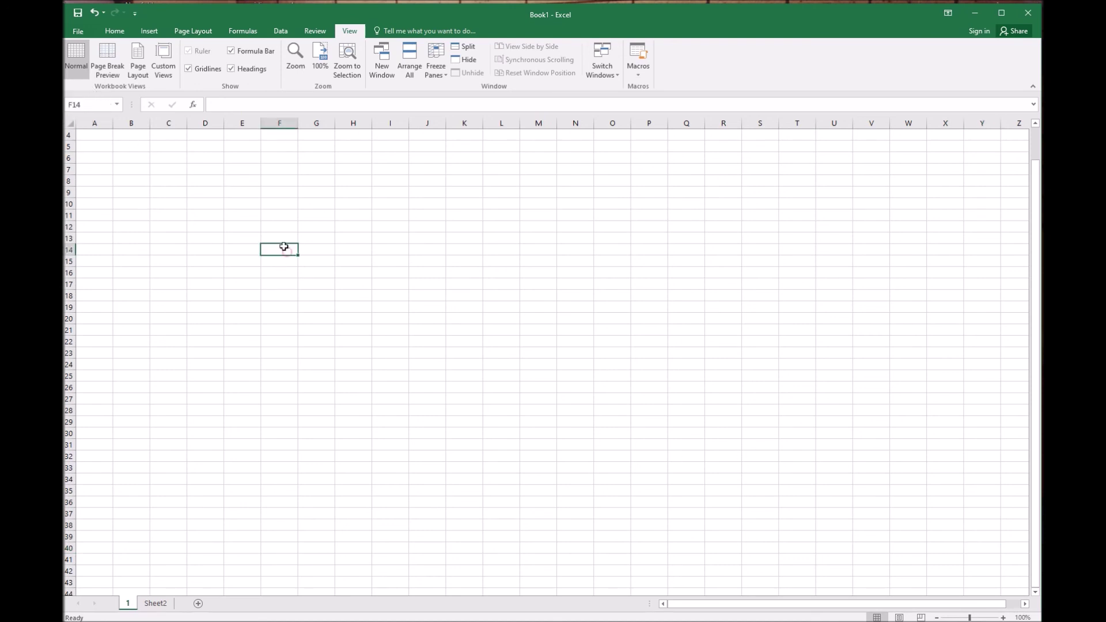
left_click(449, 294)
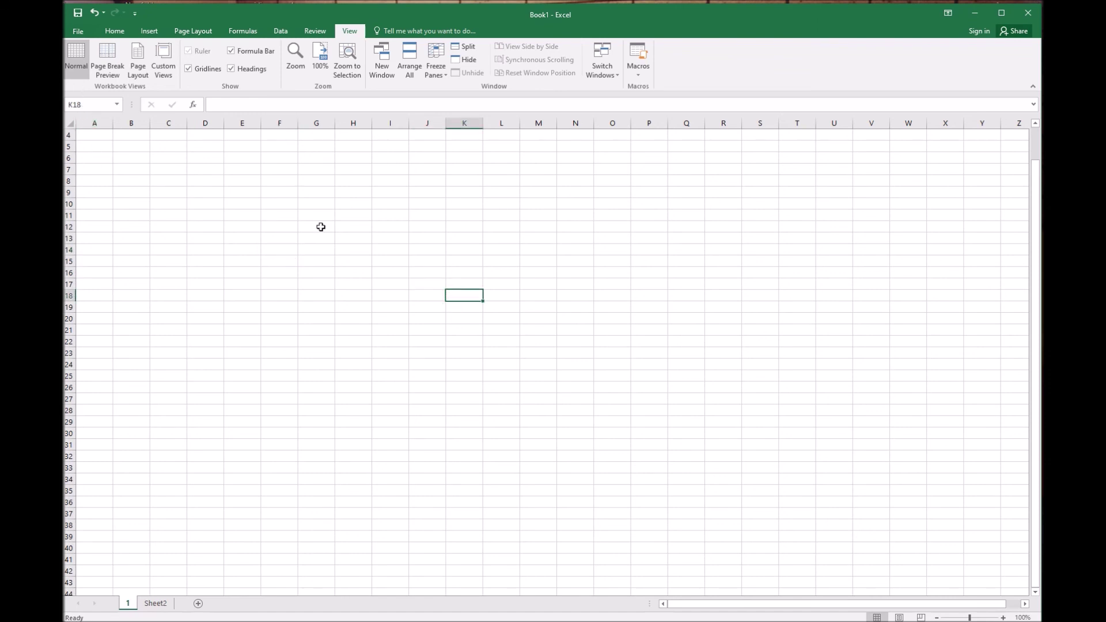
left_click(363, 242)
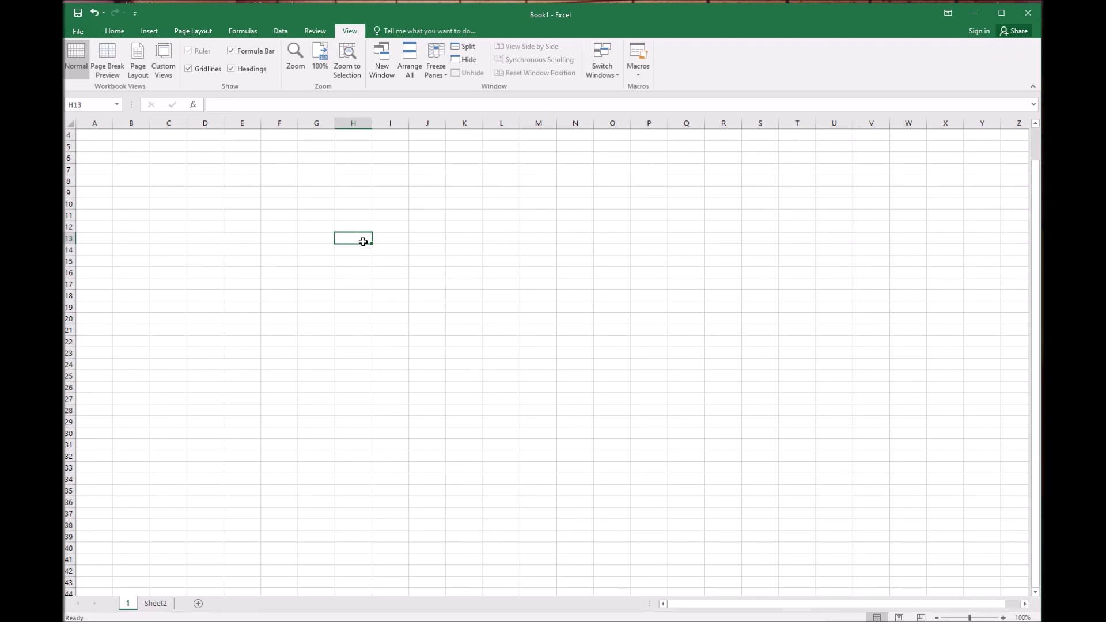
left_click(111, 33)
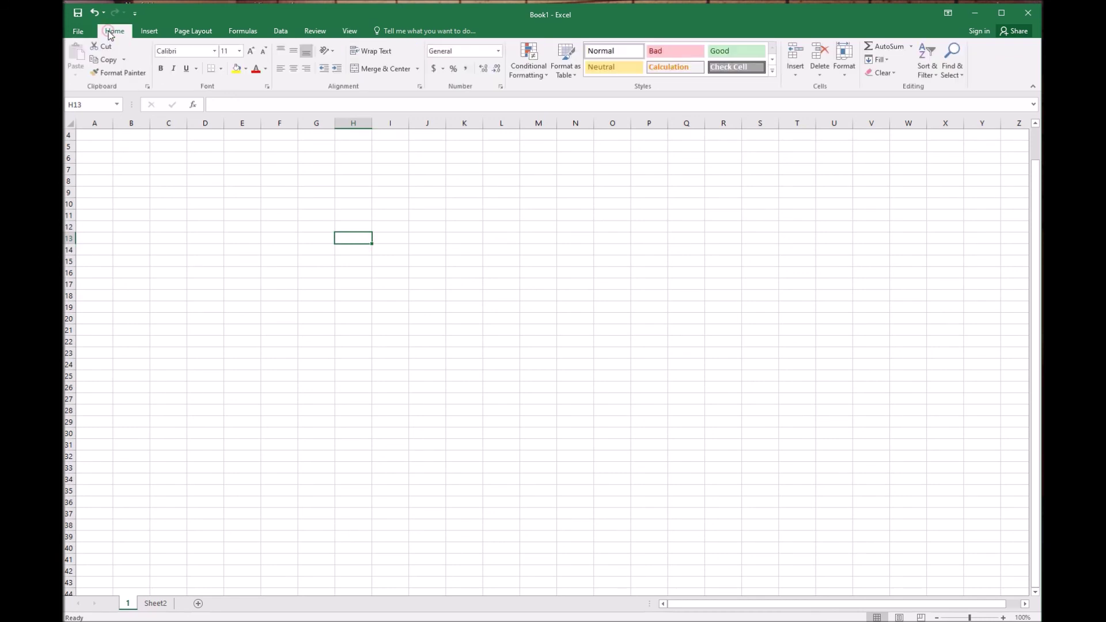